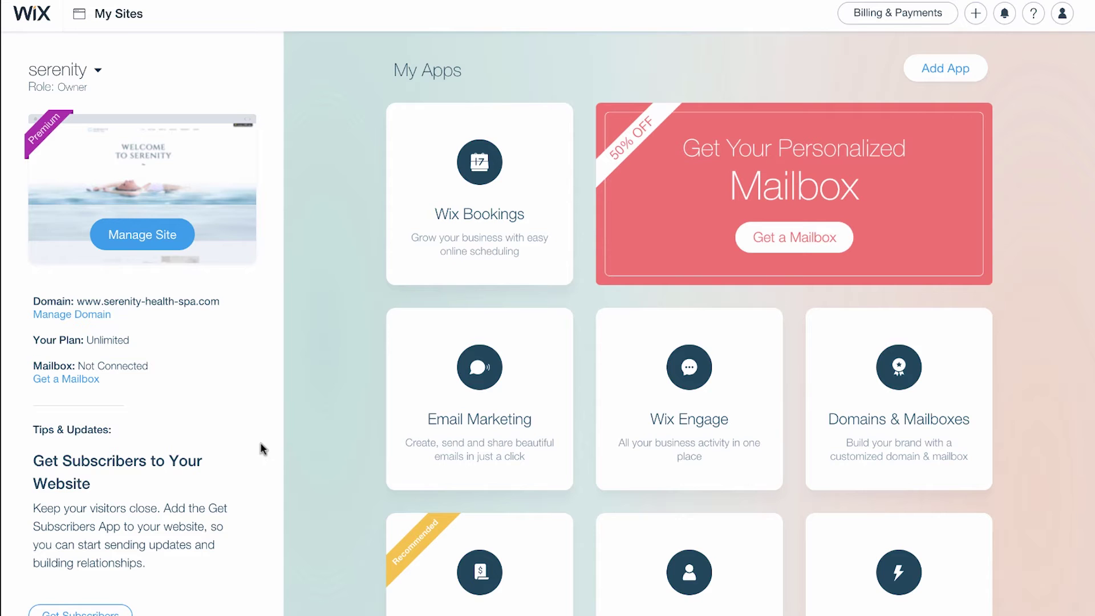
# Open the serenity site's Domain settings, where the favicon still shows the Wix logo.
pyautogui.click(152, 242)
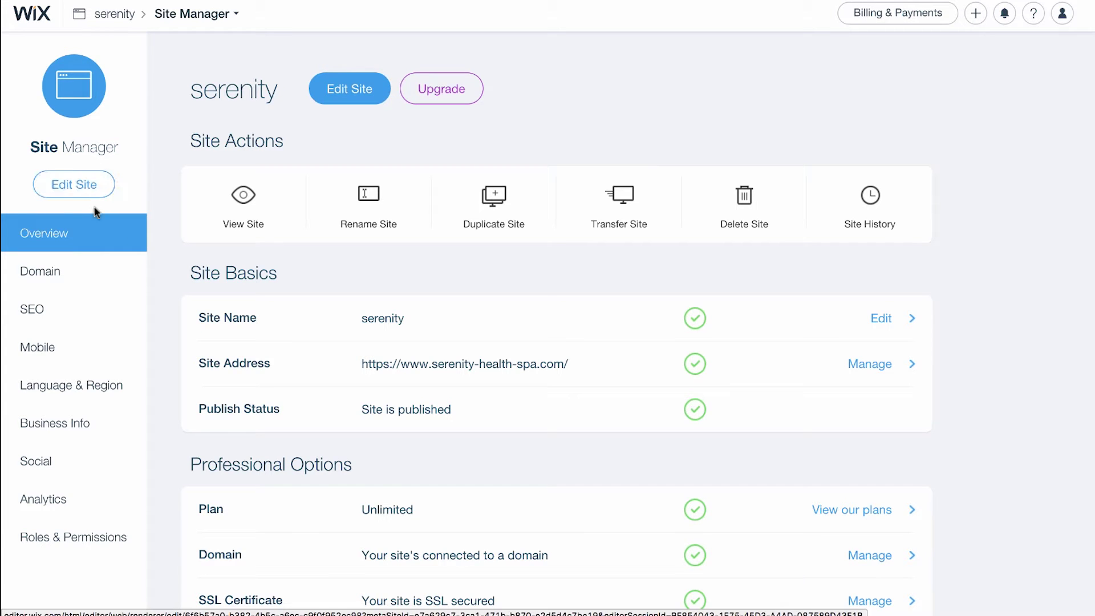
pyautogui.click(73, 281)
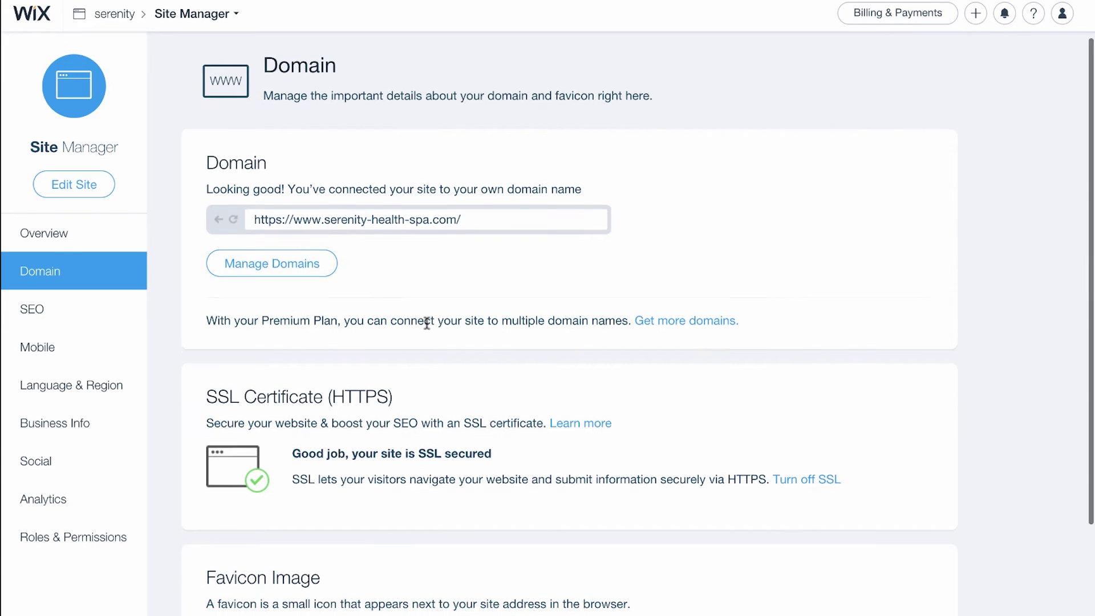
pyautogui.scroll(-3, 425, 321)
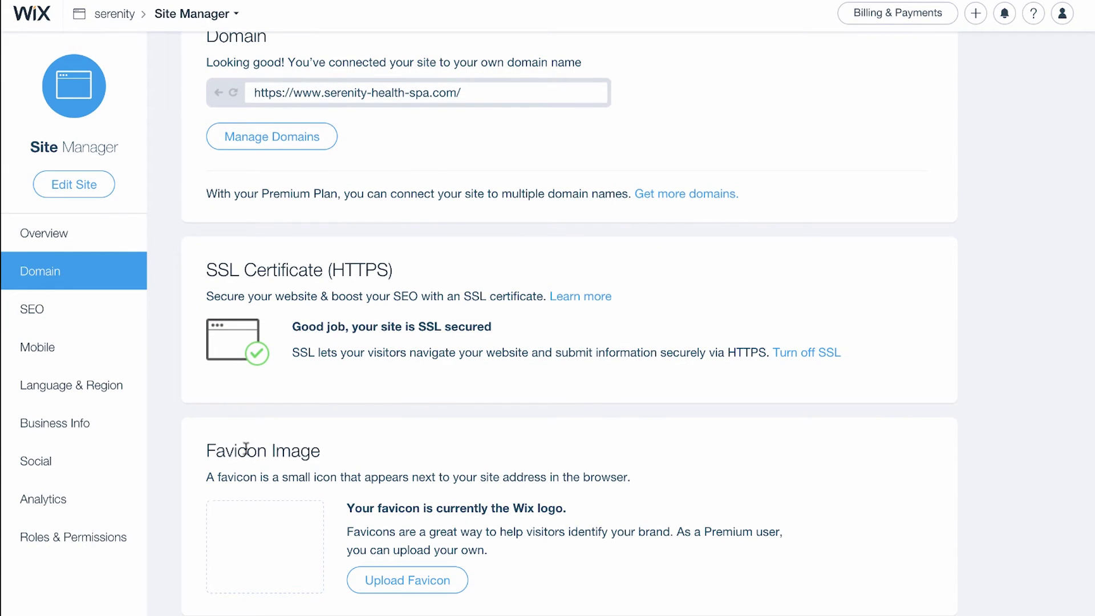
# Upload Mylogo.png, apply it as the serenity favicon, and return to Overview.
pyautogui.click(408, 582)
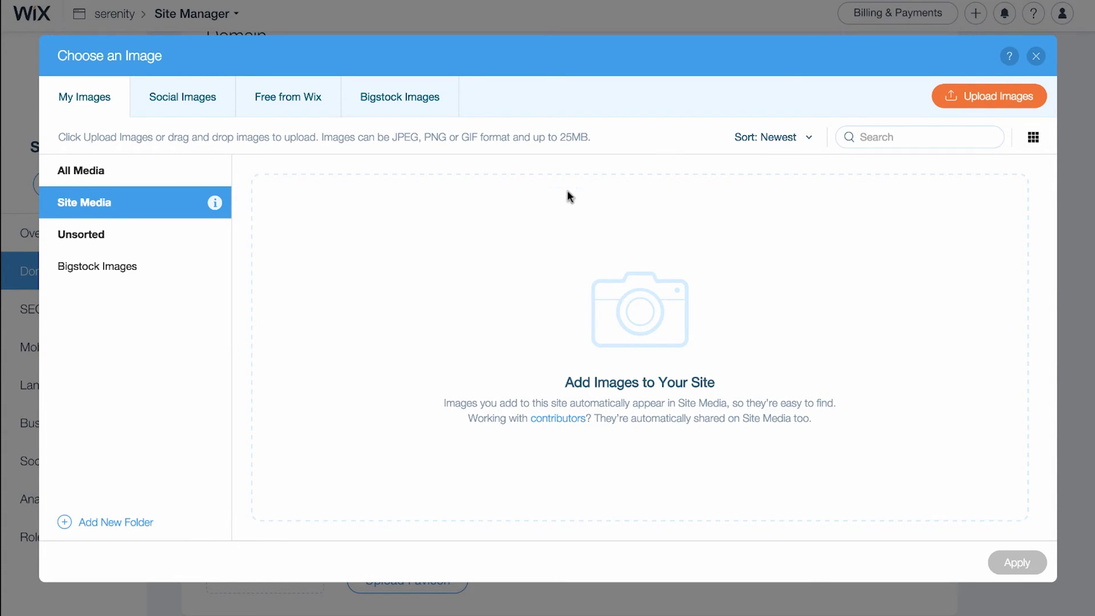
pyautogui.click(954, 99)
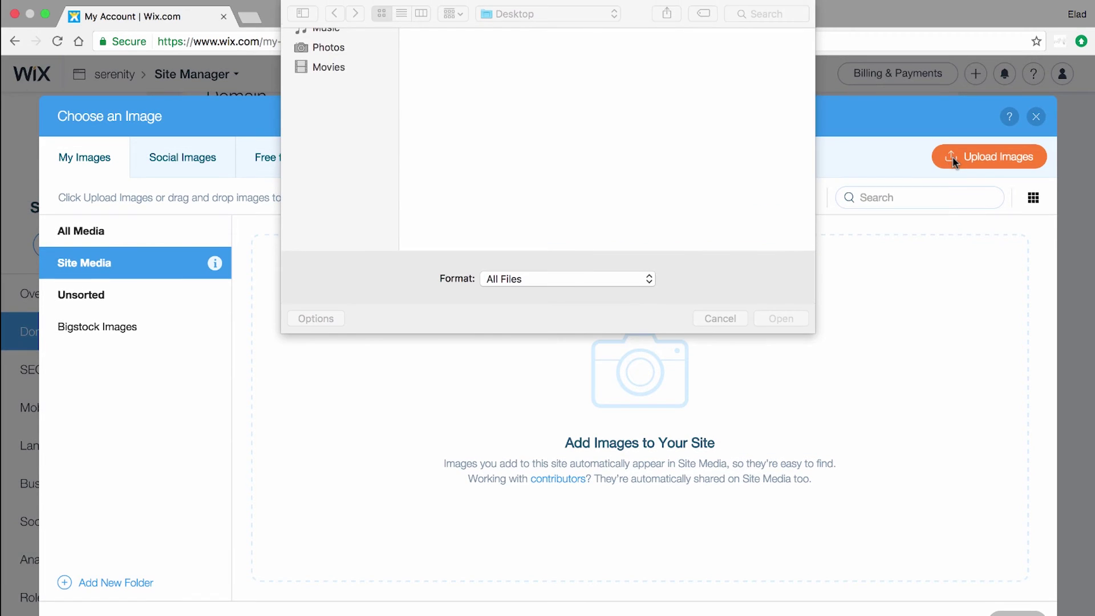
pyautogui.click(654, 70)
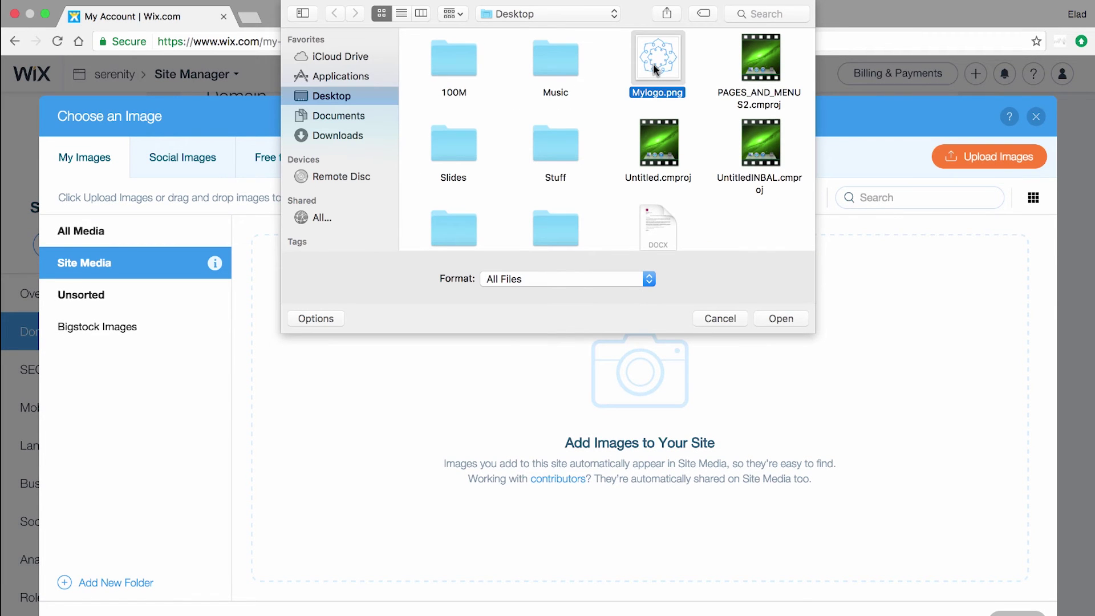
pyautogui.click(781, 318)
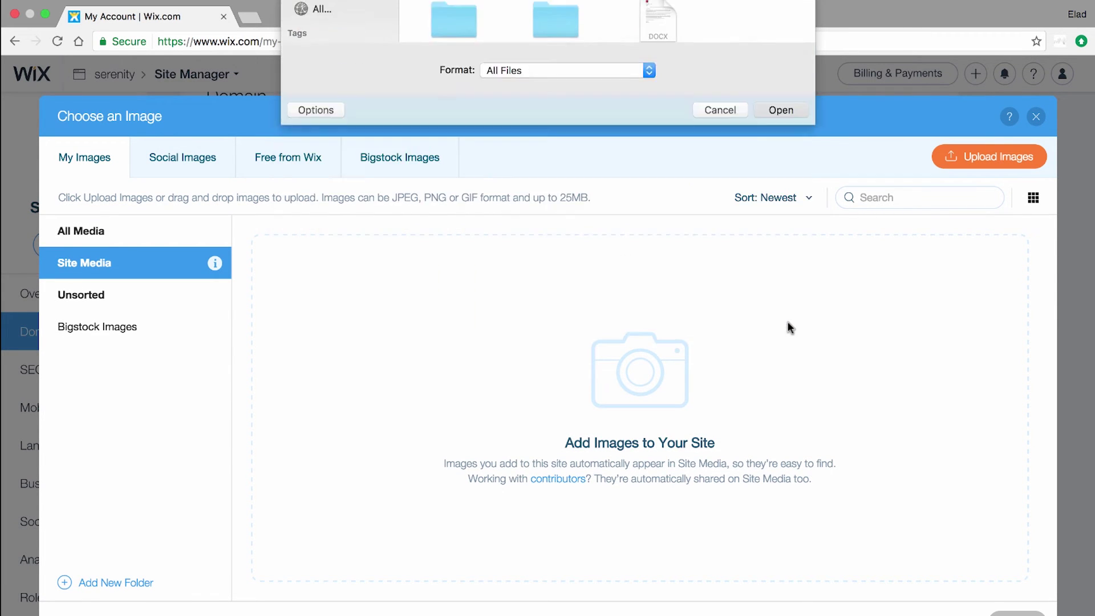
pyautogui.click(684, 514)
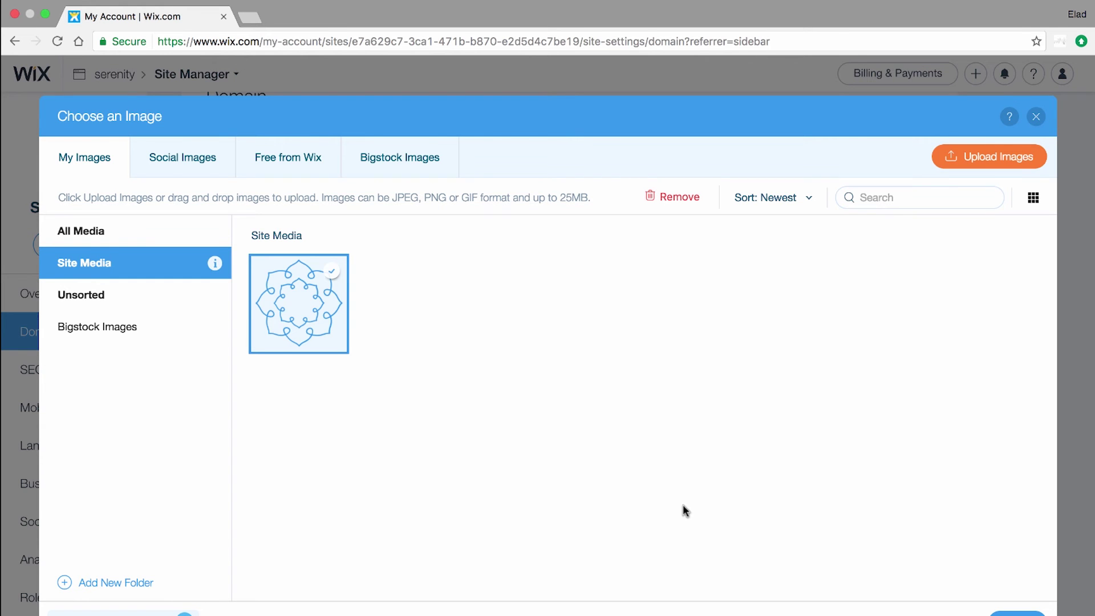
pyautogui.click(1013, 565)
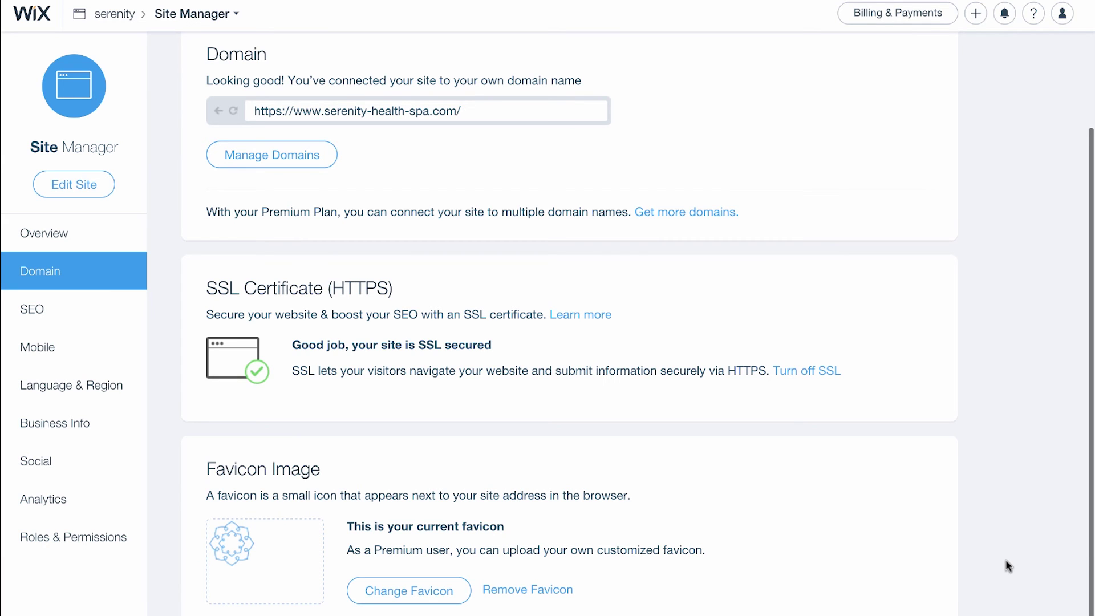
pyautogui.click(76, 237)
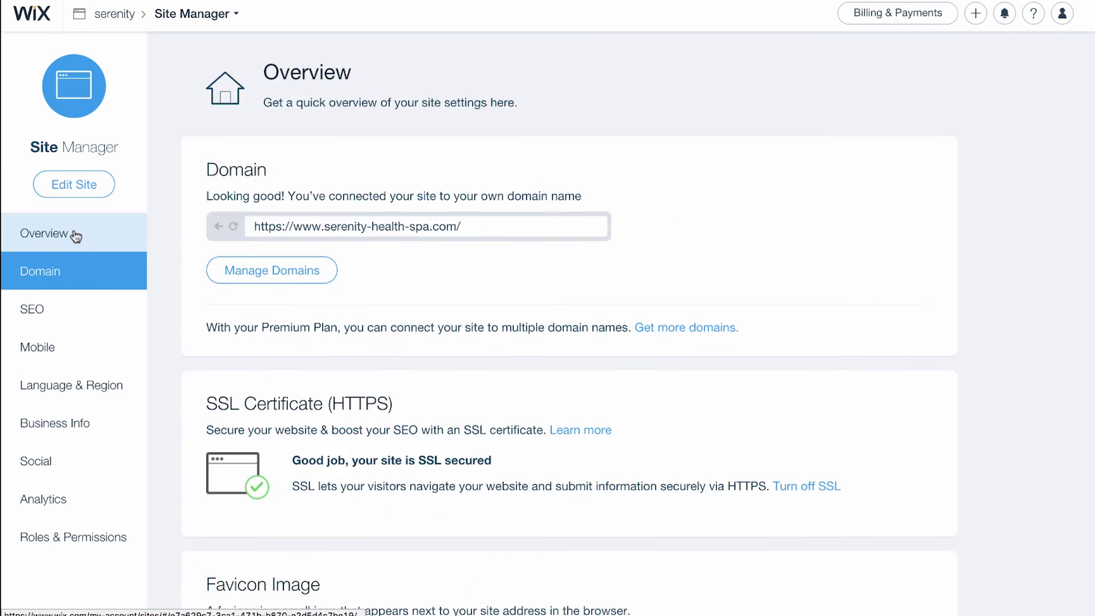
# Open the live Serenity Health Spa site in a new tab showing the lotus favicon.
pyautogui.click(256, 185)
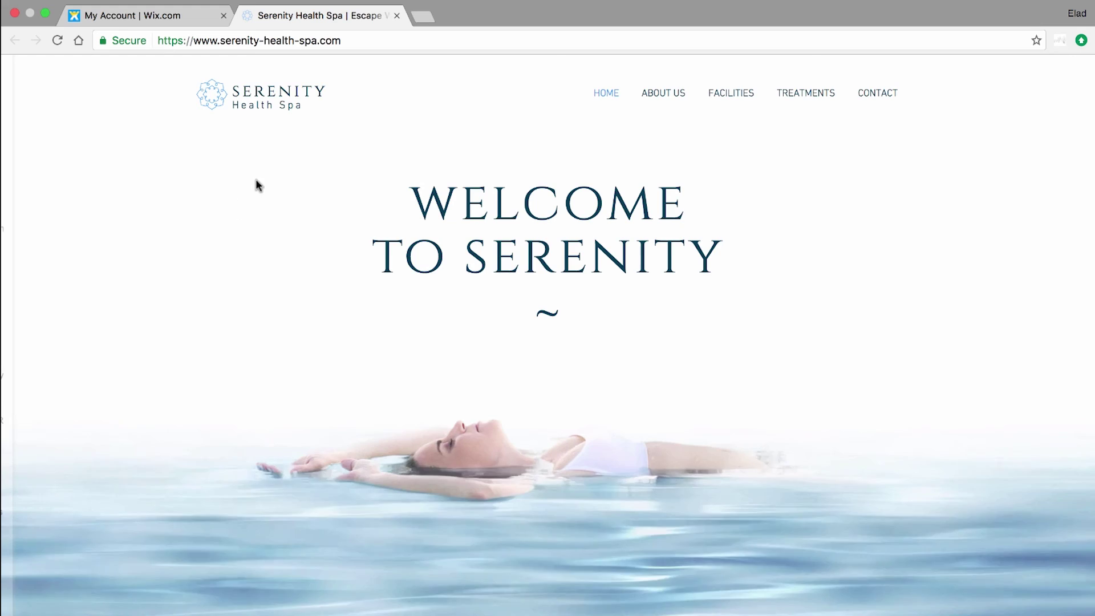